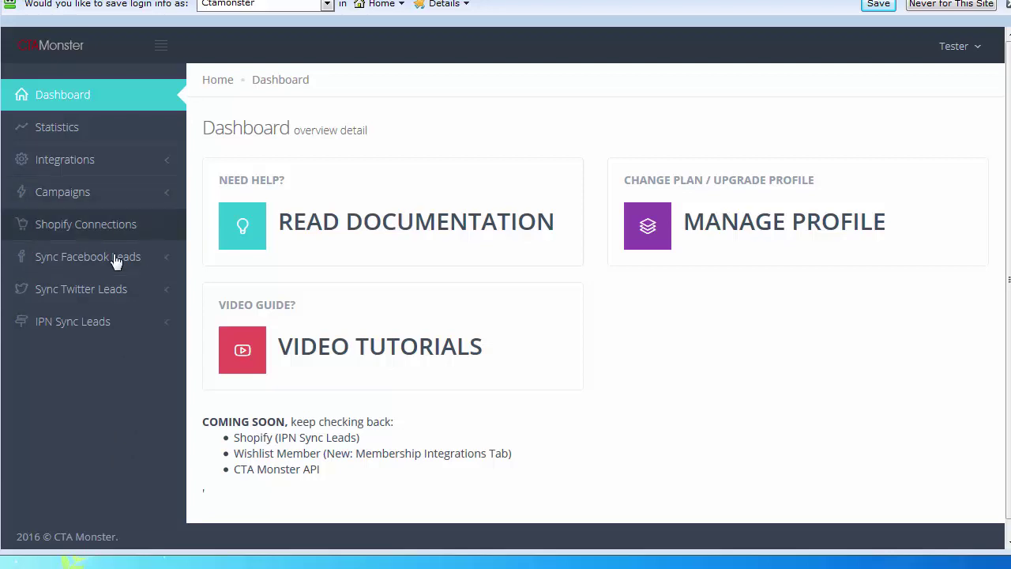
- Open the IPN Sync Leads account management page and review the available IPN service providers
left_click(117, 320)
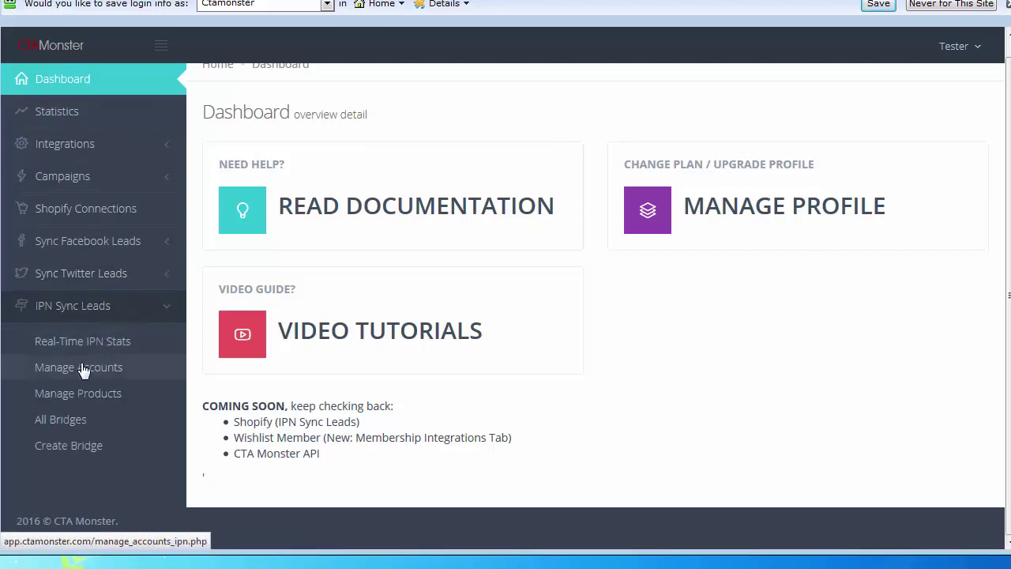
left_click(72, 367)
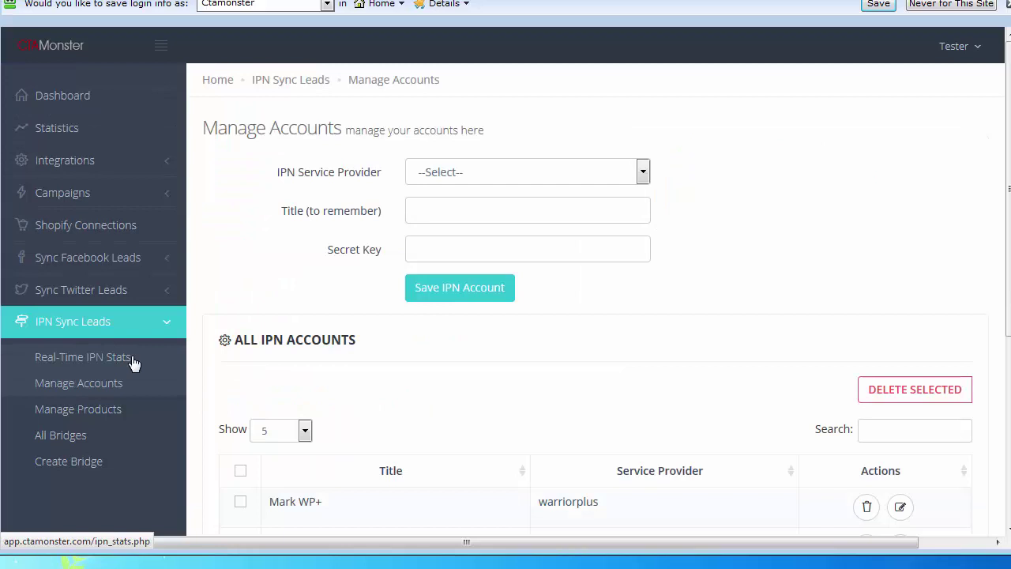
left_click(475, 172)
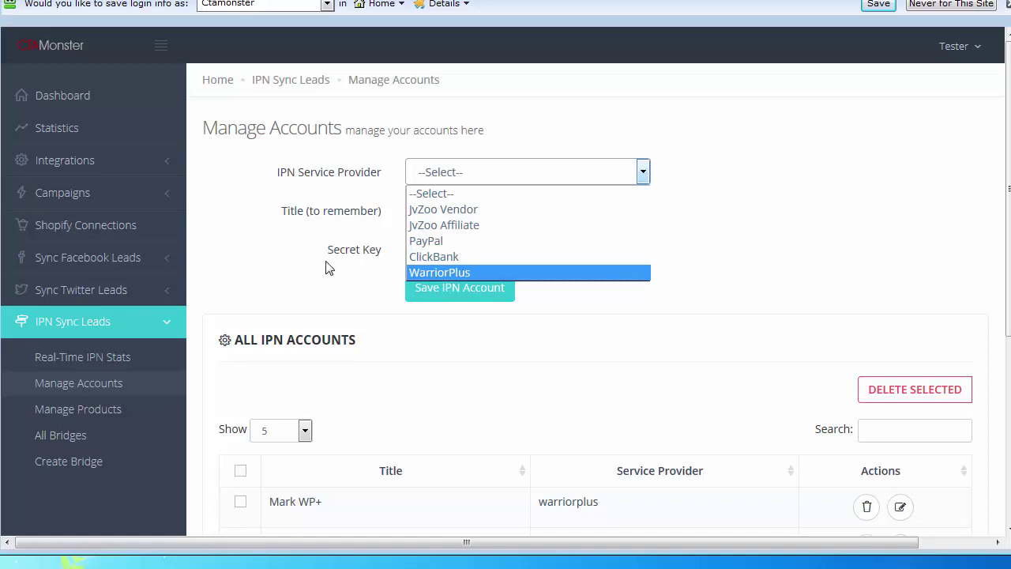
left_click(291, 263)
left_click(466, 174)
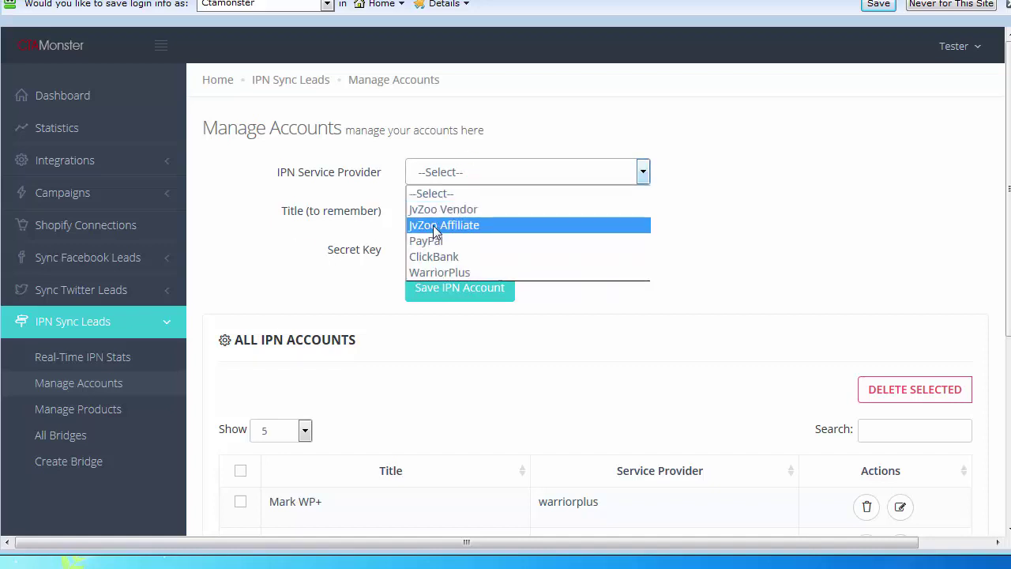
left_click(284, 242)
left_click(285, 241)
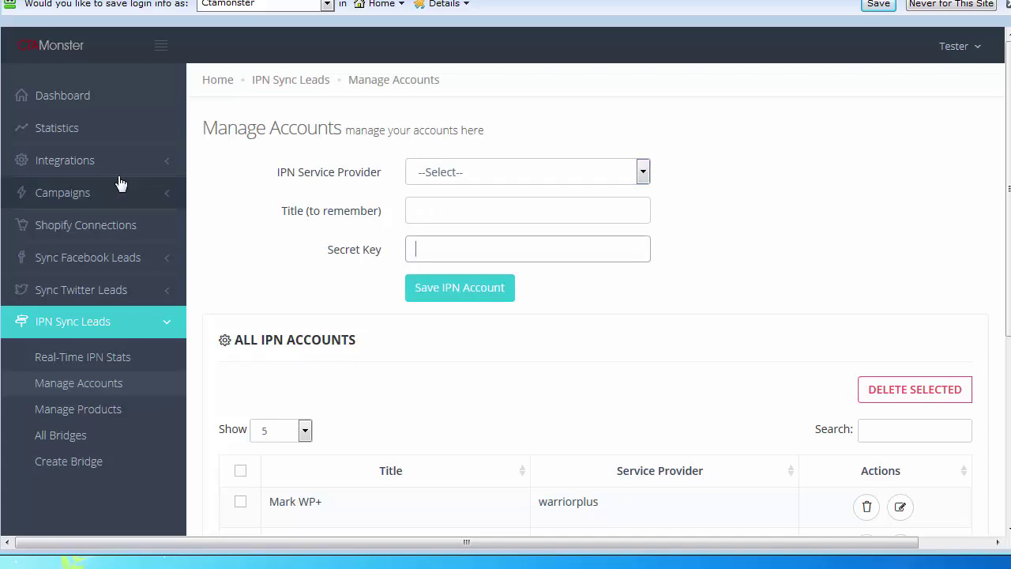
- Check which pages the Integrations and IPN Sync Leads sections offer
left_click(163, 167)
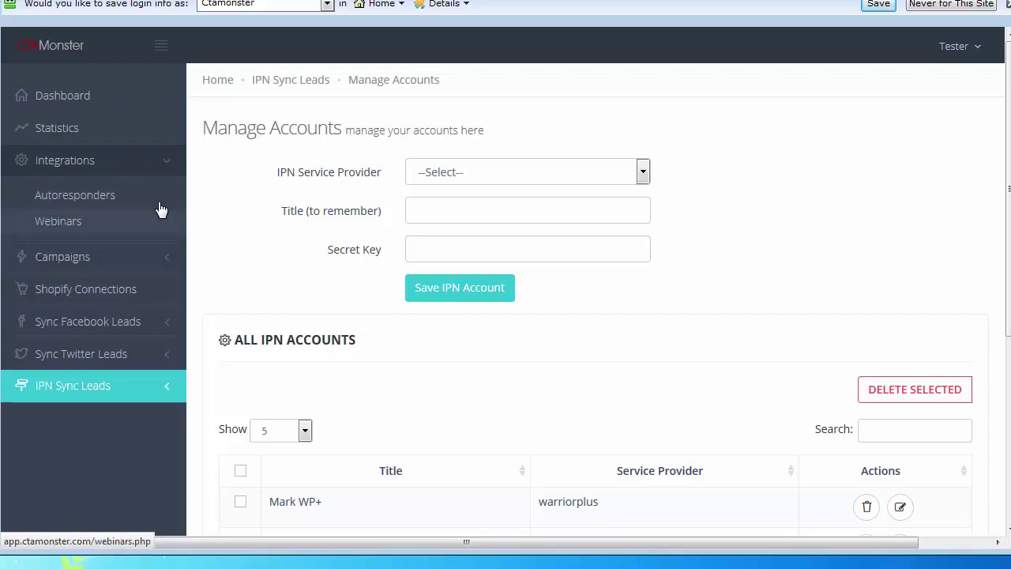
left_click(173, 162)
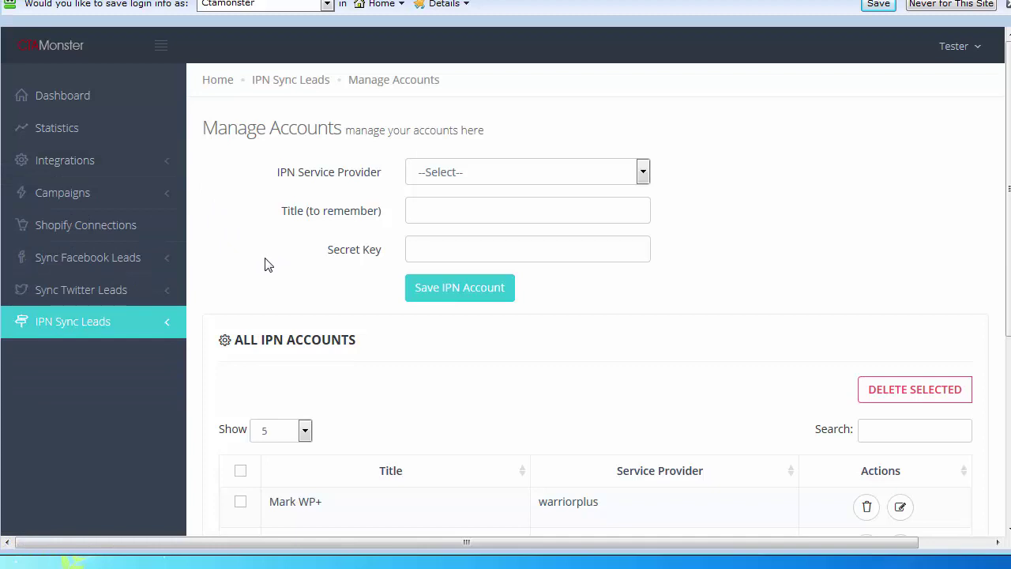
left_click(176, 330)
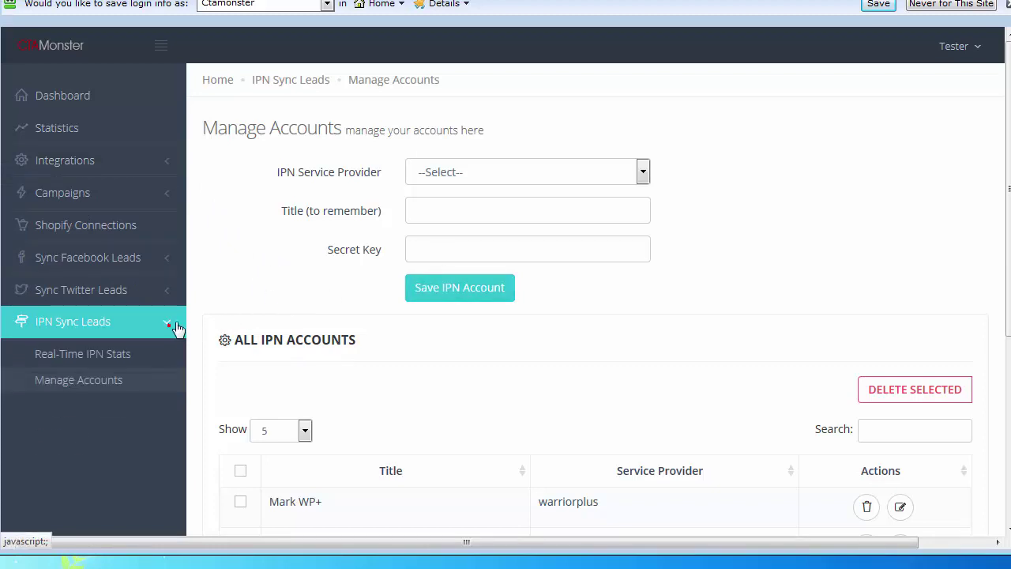
scroll(232, 295, "down", 2)
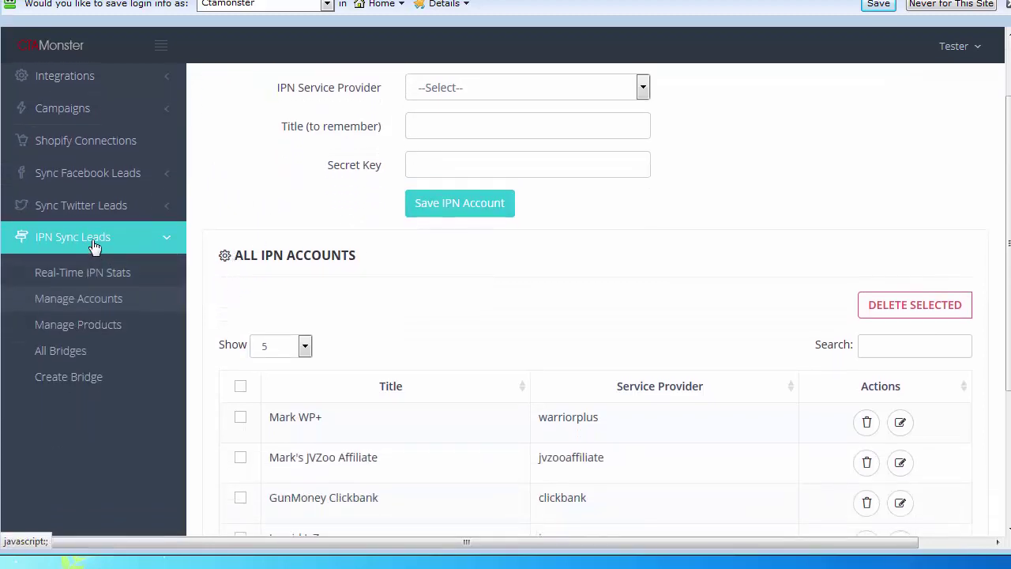
scroll(93, 135, "up", 2)
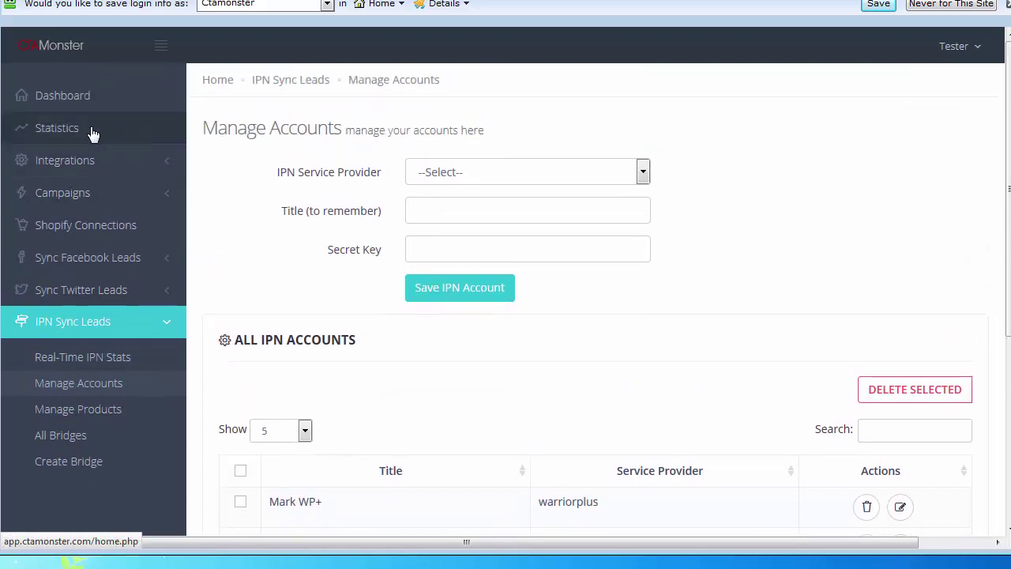
- Return to the Dashboard and read through the items in its Coming Soon list
left_click(68, 96)
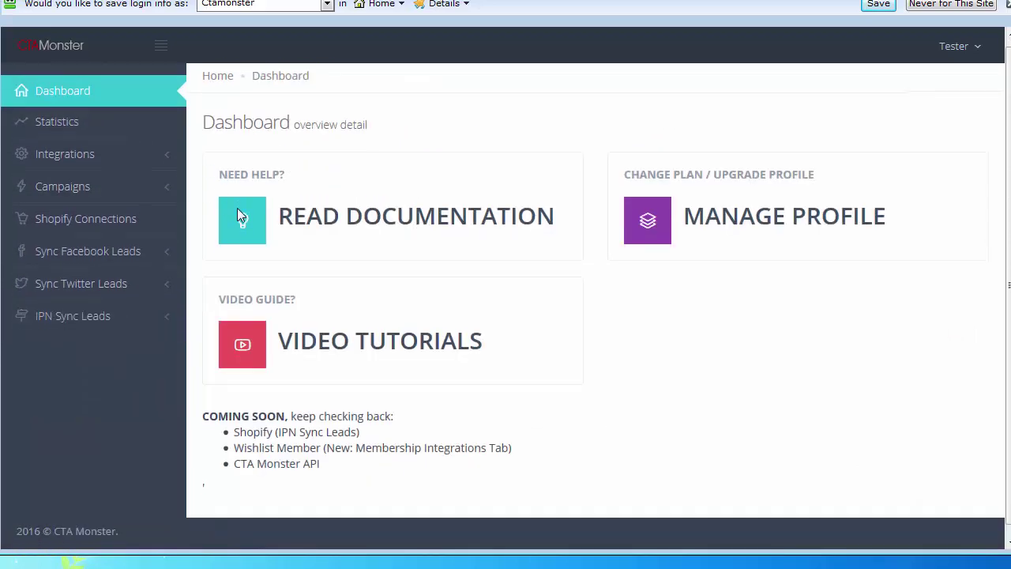
scroll(237, 208, "down", 1)
left_click_drag(234, 421, 358, 422)
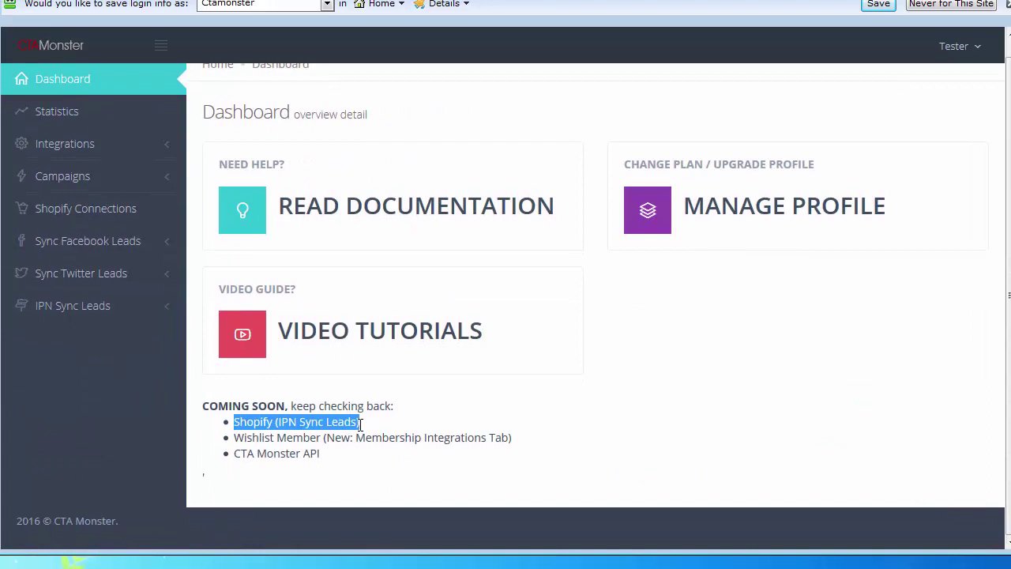
left_click(356, 422)
left_click_drag(236, 437, 336, 438)
left_click(333, 440)
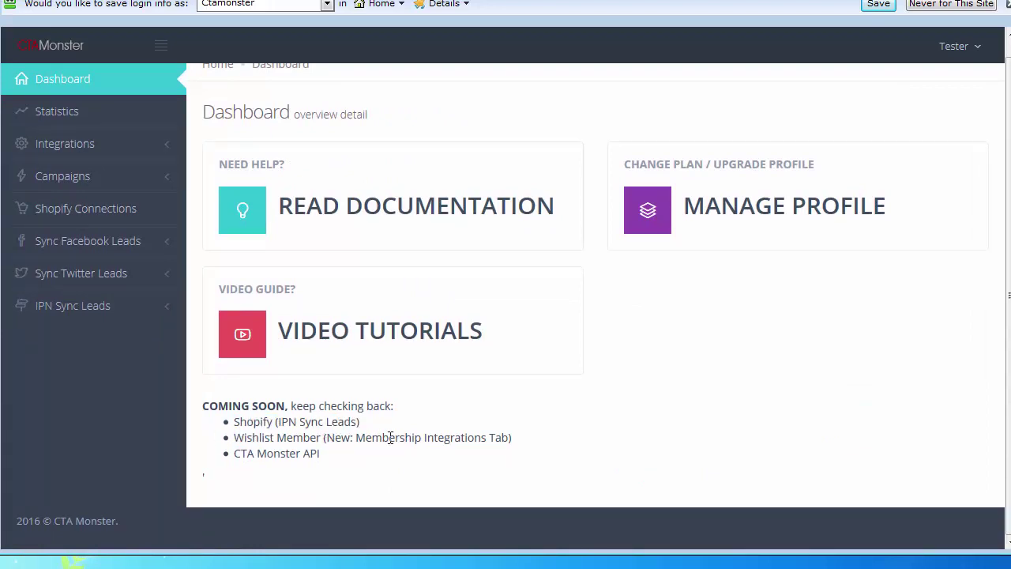
left_click_drag(433, 437, 521, 443)
left_click(518, 437)
triple_click(235, 454)
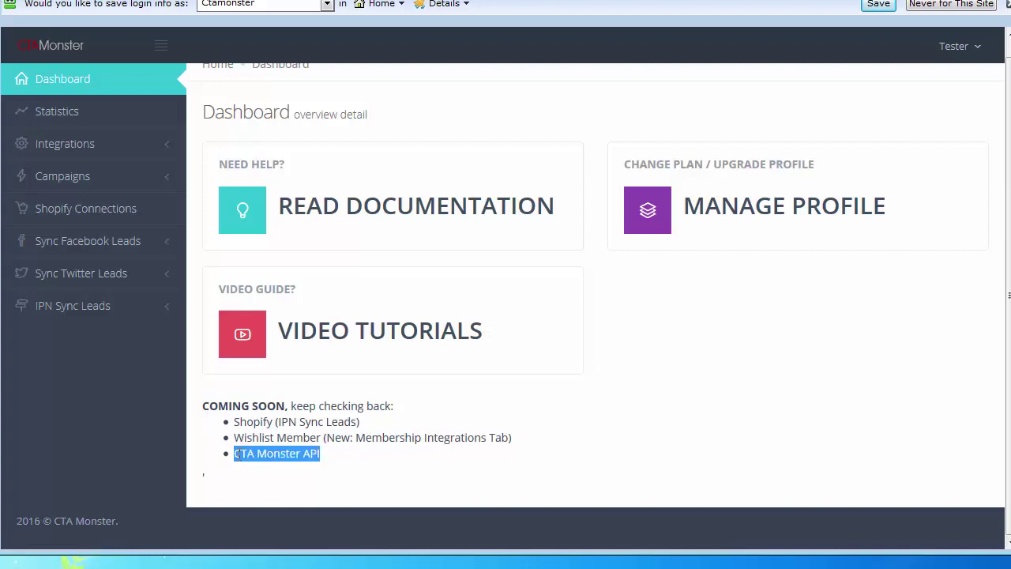
left_click_drag(336, 455, 236, 453)
left_click(236, 454)
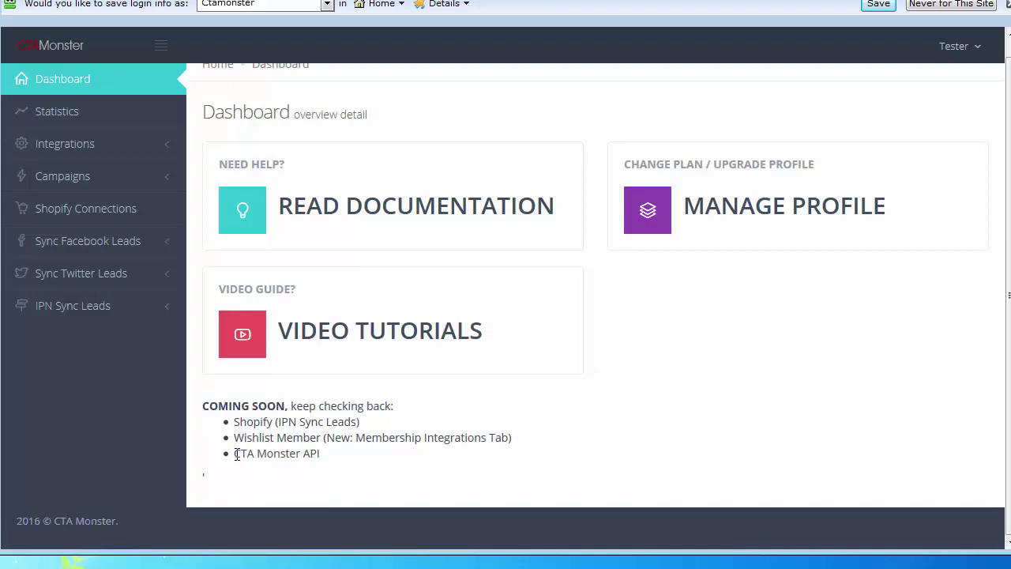
left_click_drag(236, 454, 327, 459)
left_click(326, 455)
left_click_drag(235, 454, 285, 455)
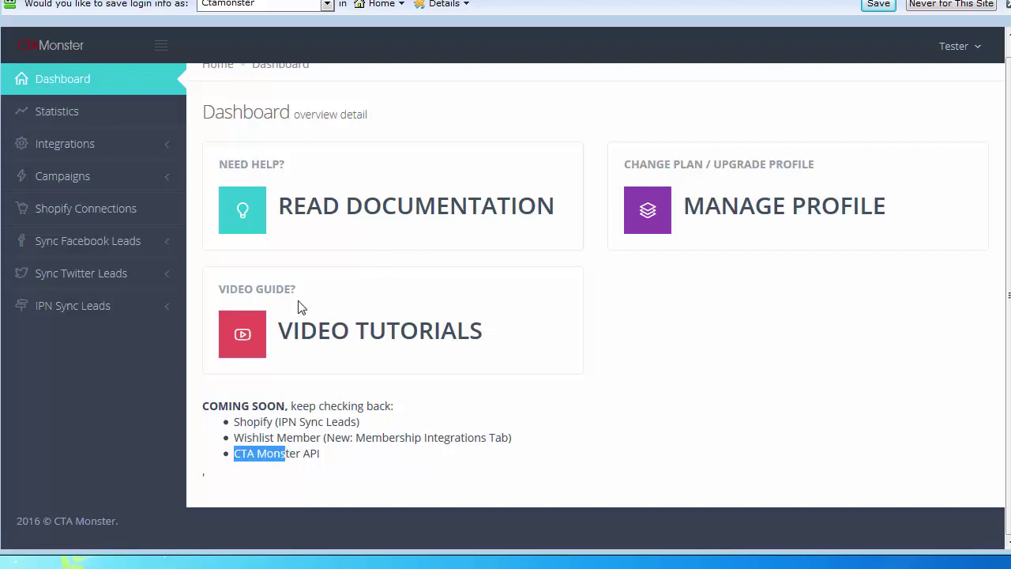
left_click(85, 355)
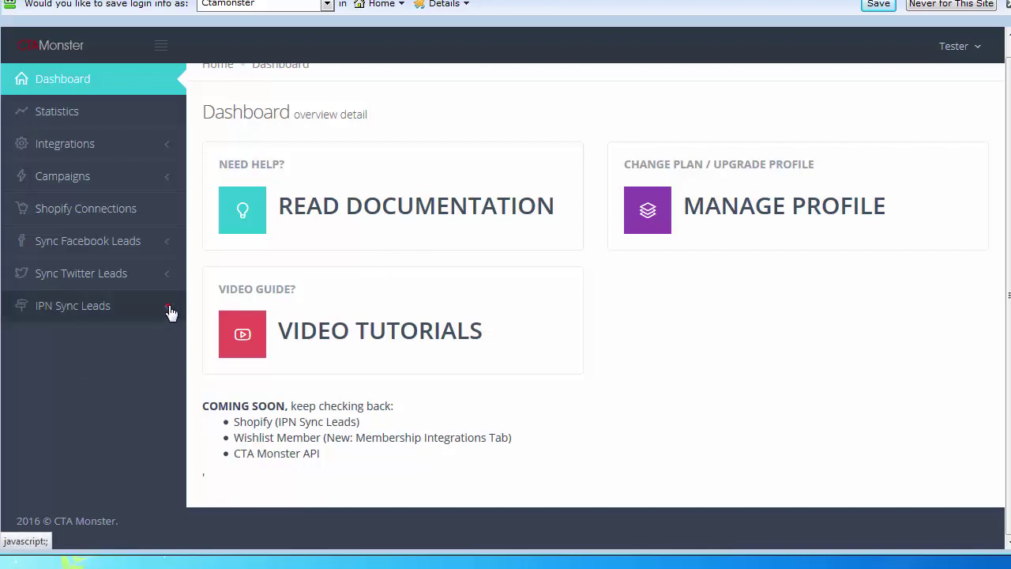
- Open the Real-Time IPN Stats page and examine when the first listed Warrior Product purchase was added
left_click(170, 313)
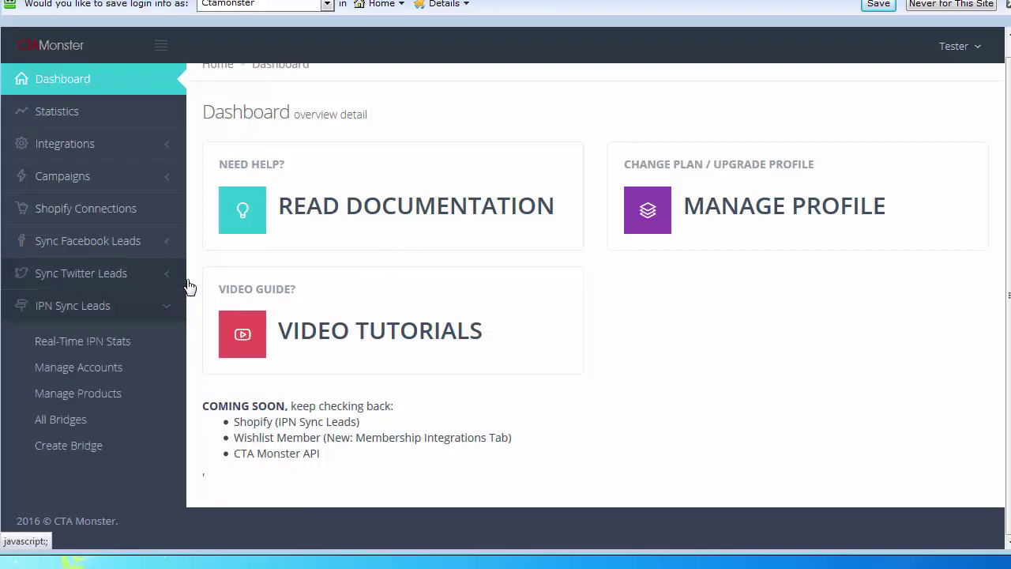
left_click(101, 346)
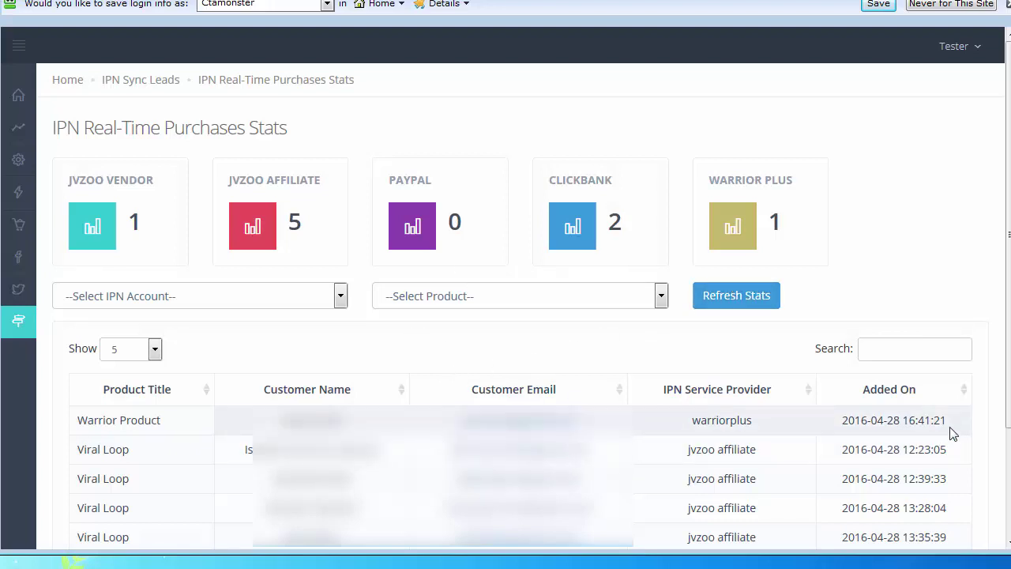
left_click_drag(952, 431, 839, 431)
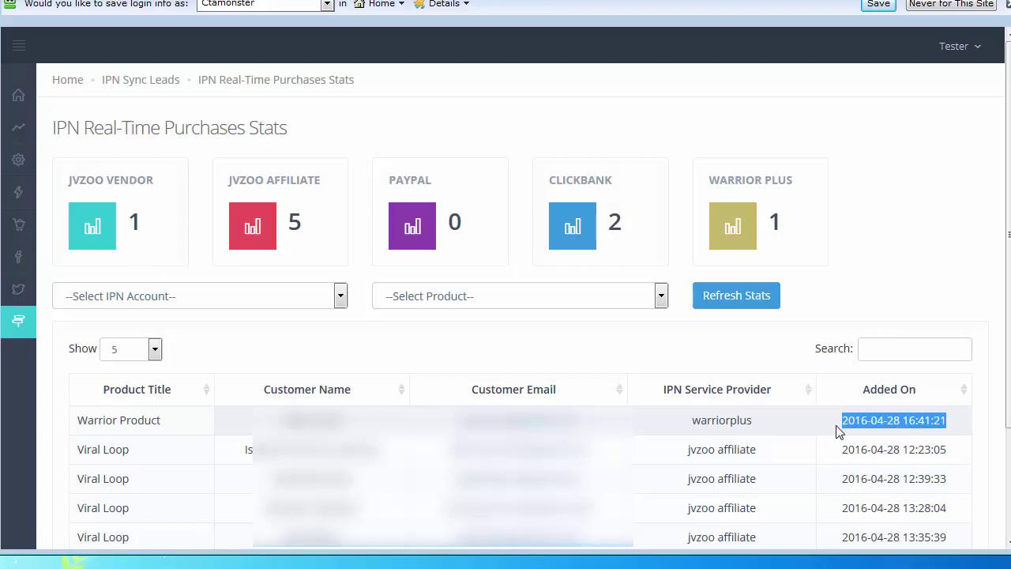
left_click(838, 426)
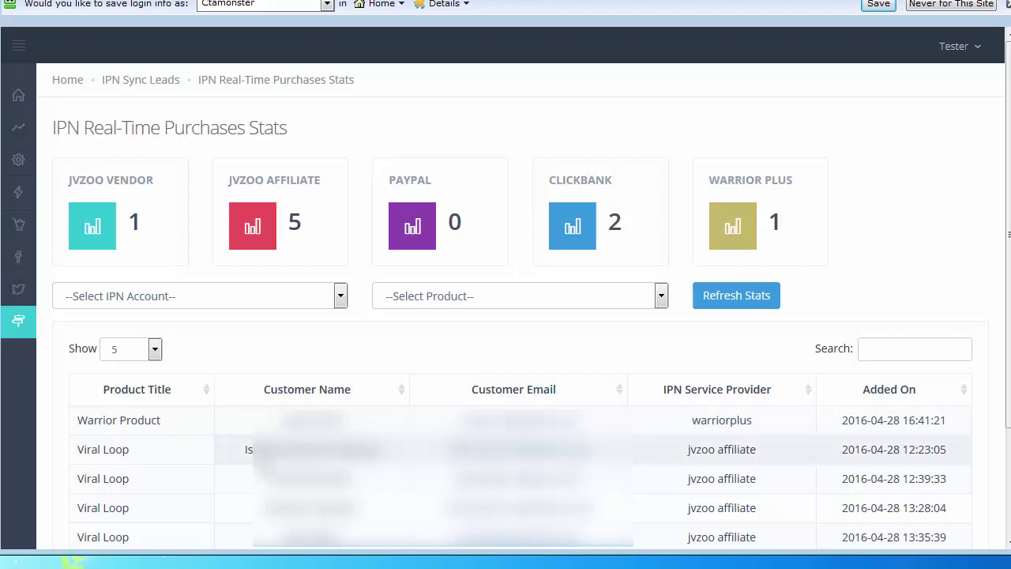
- Review the IPN accounts by which the purchase stats can be filtered
left_click(341, 296)
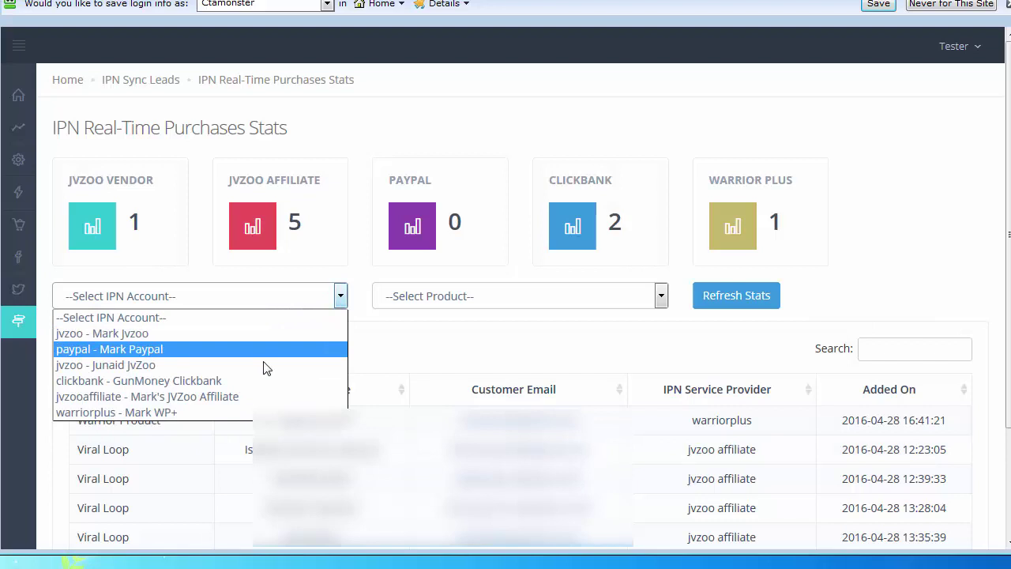
left_click(425, 305)
left_click(308, 336)
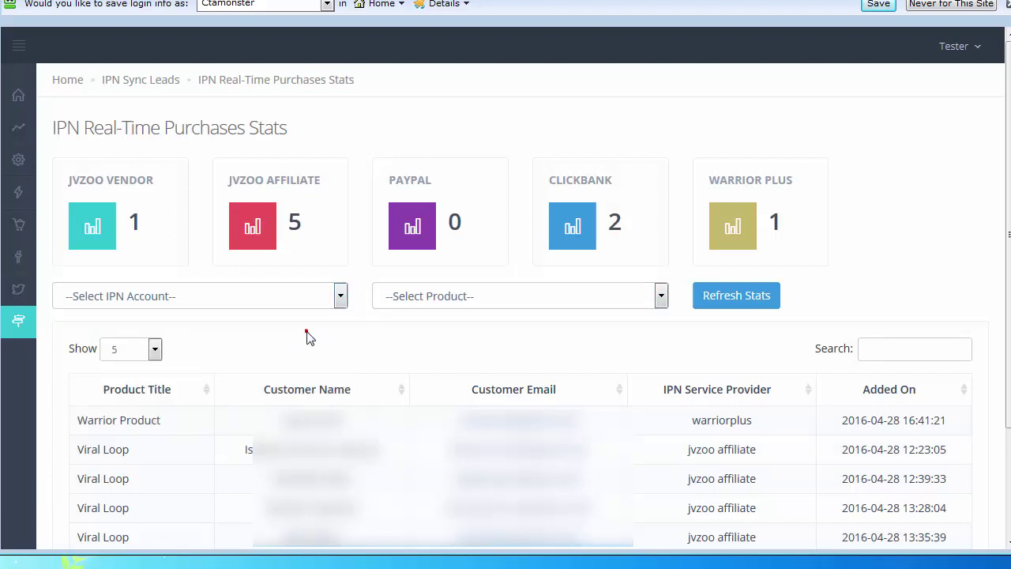
- Search the purchase records for a customer's first name and compare the IPN service providers of the matching purchases
left_click(874, 348)
type("aaron")
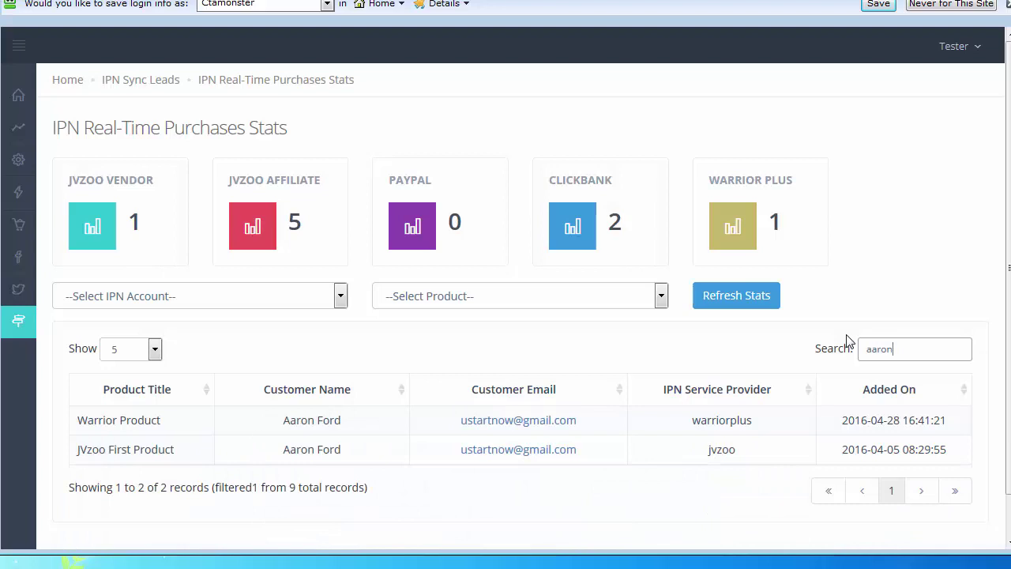
left_click(699, 348)
left_click_drag(691, 422, 718, 452)
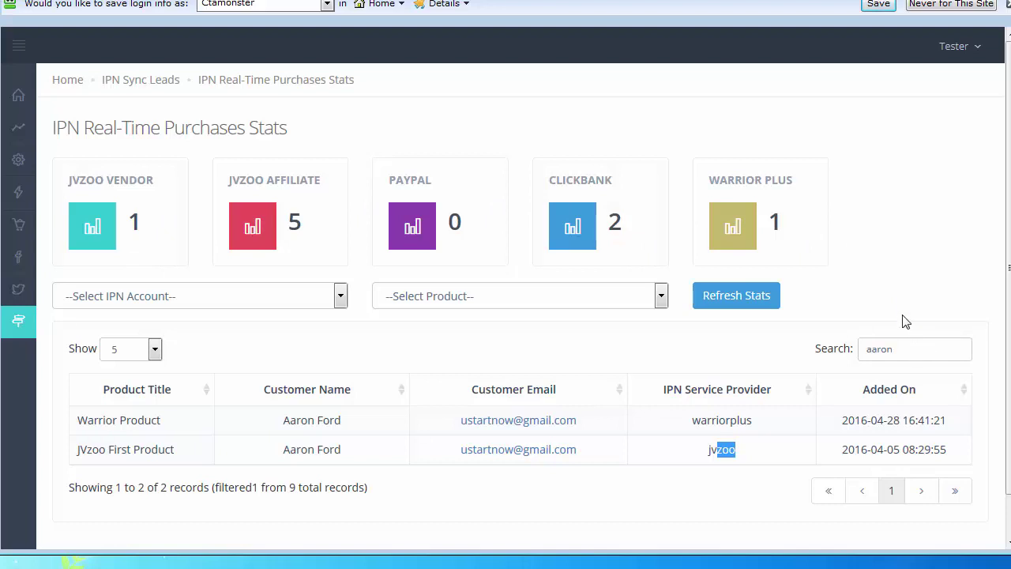
left_click(937, 250)
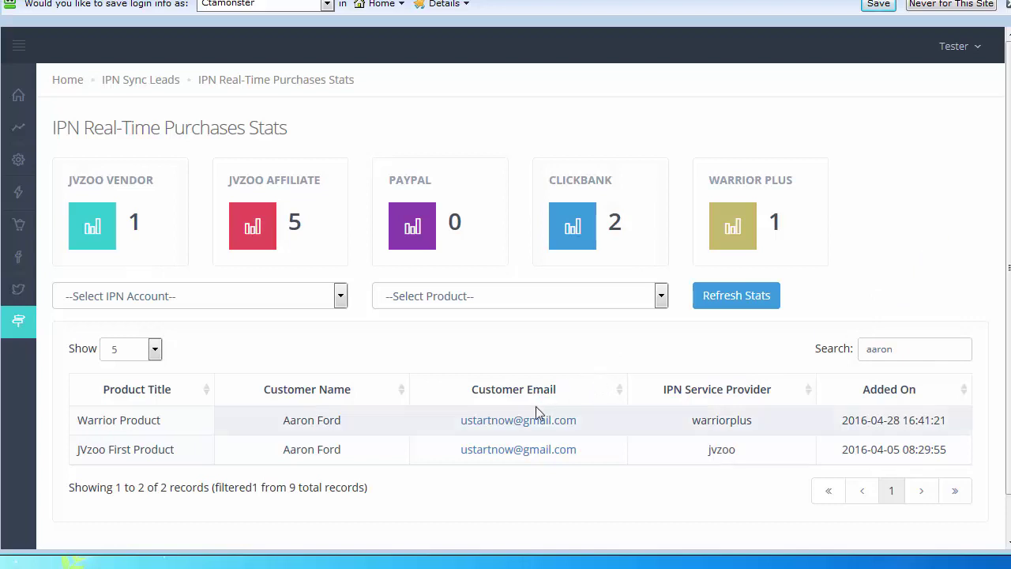
- Draft an email to the Warrior Product customer with the subject "Thanks for buying" and close it unsent
left_click(494, 422)
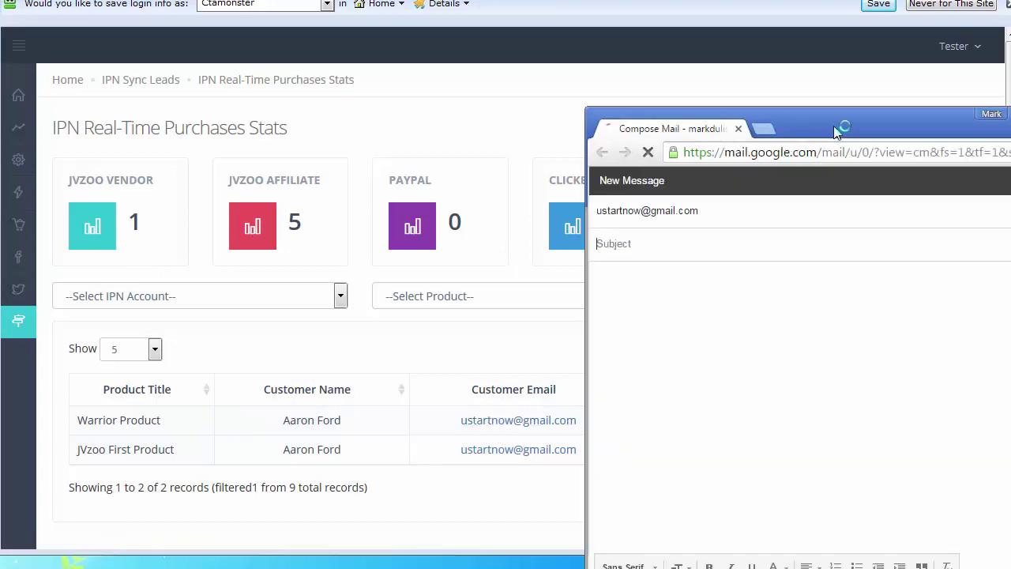
left_click_drag(828, 124, 771, 63)
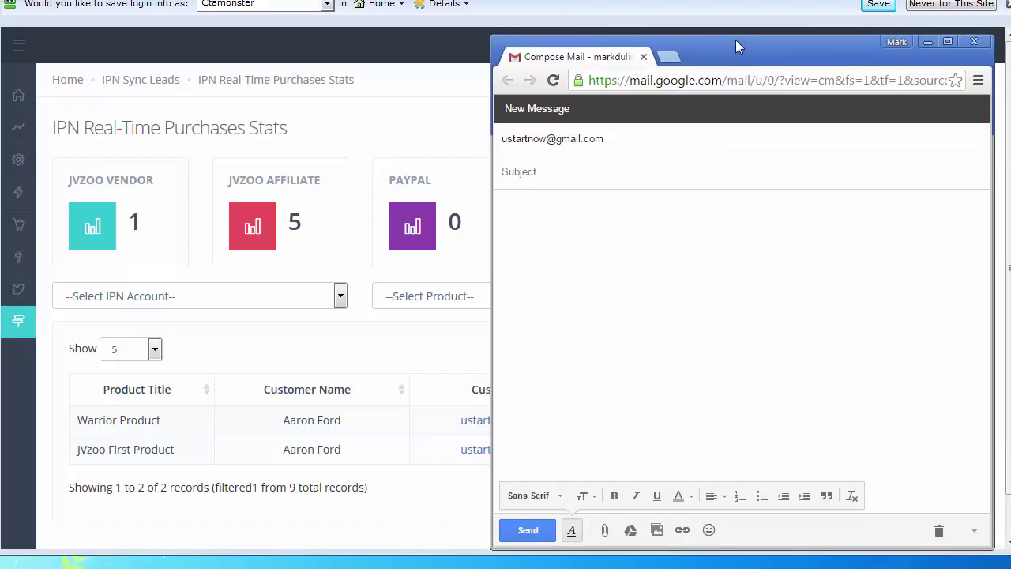
left_click(585, 169)
type("Tah")
type("nk")
key("BackSpace")
key("BackSpace")
key("BackSpace")
key("BackSpace")
type("g")
key("Tab")
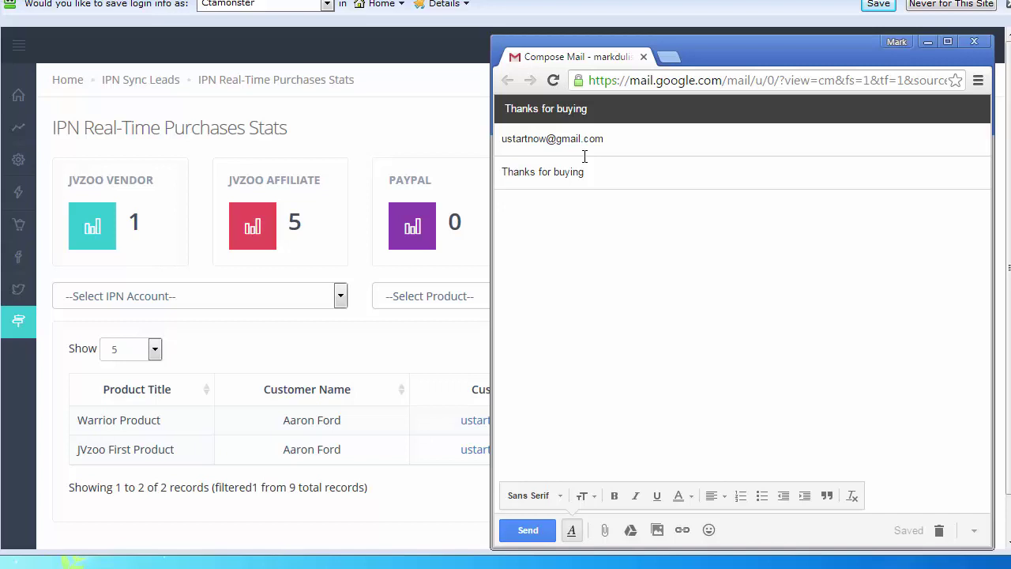
left_click(975, 45)
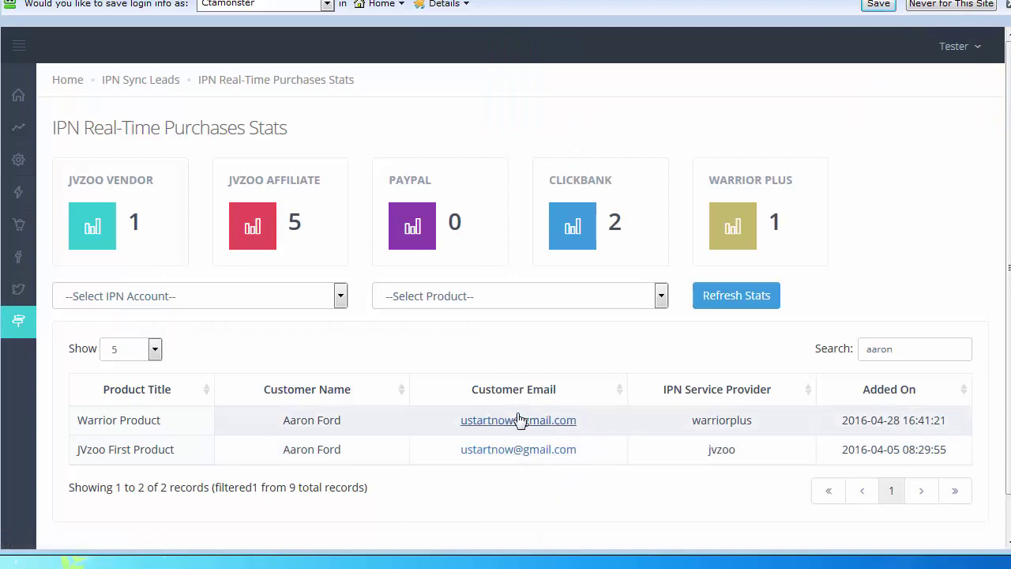
- Open a new blank email to the same Warrior Product customer and close it again
left_click(518, 420)
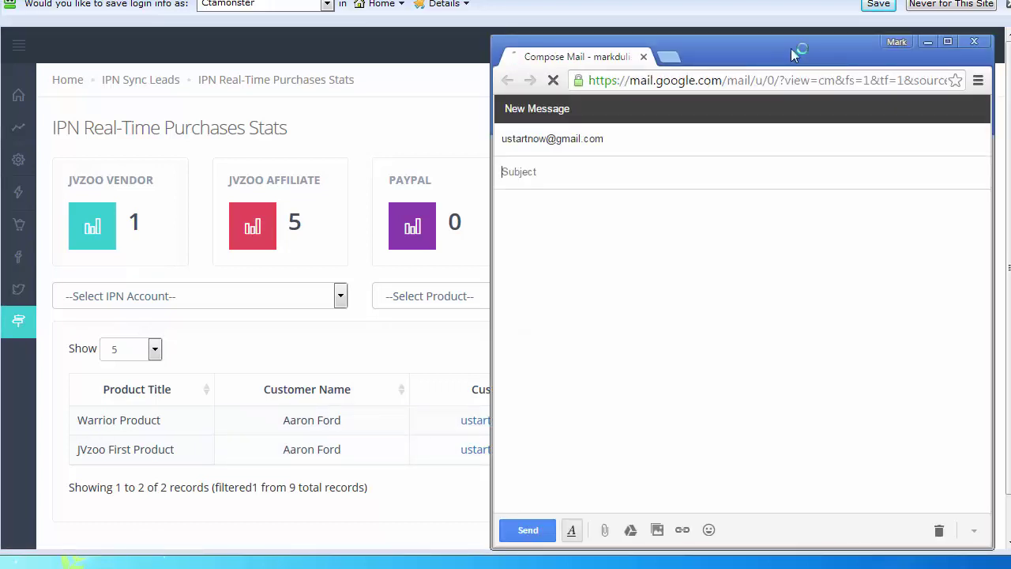
left_click(664, 247)
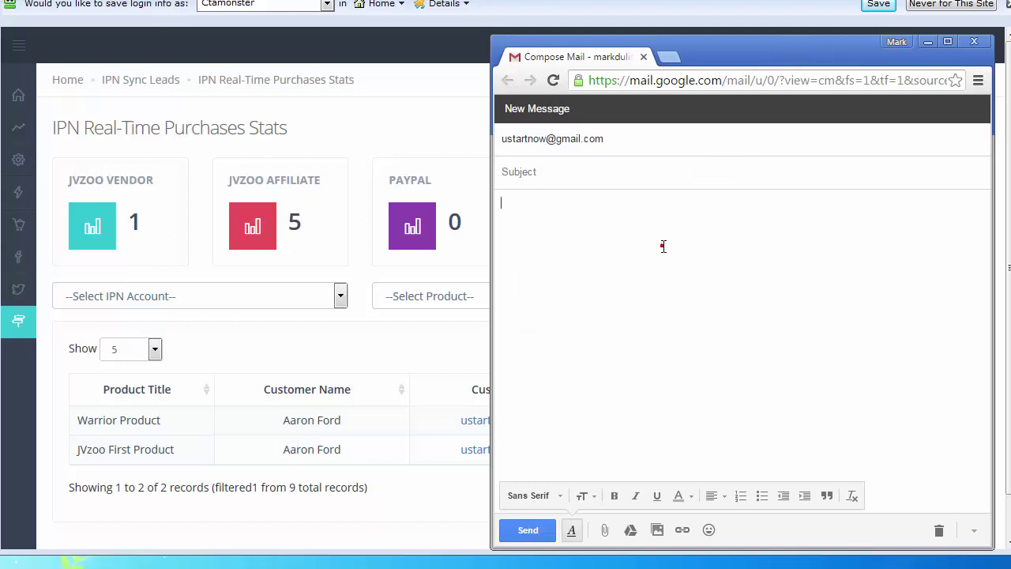
left_click(975, 41)
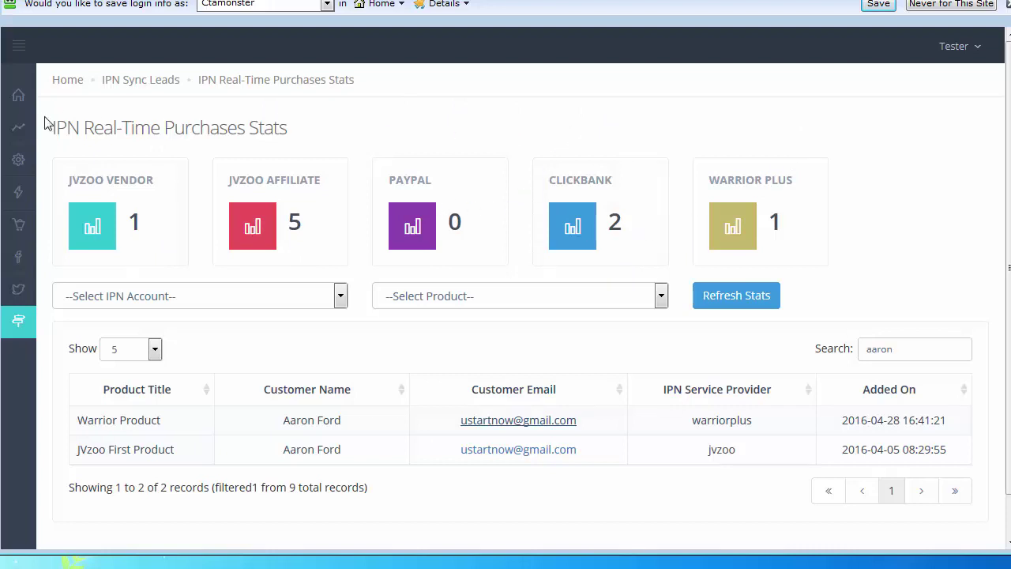
left_click_drag(48, 126, 329, 142)
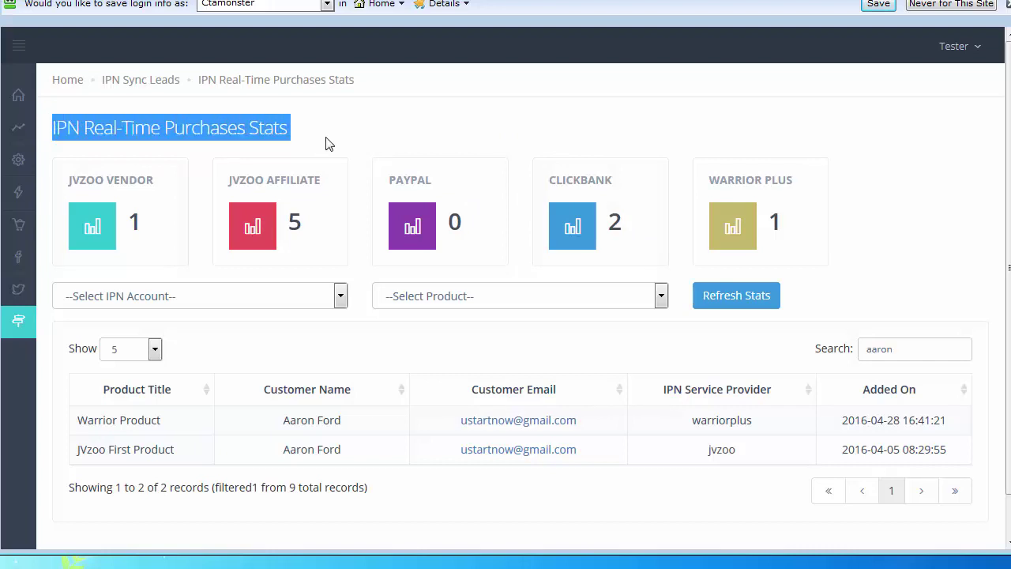
left_click(323, 136)
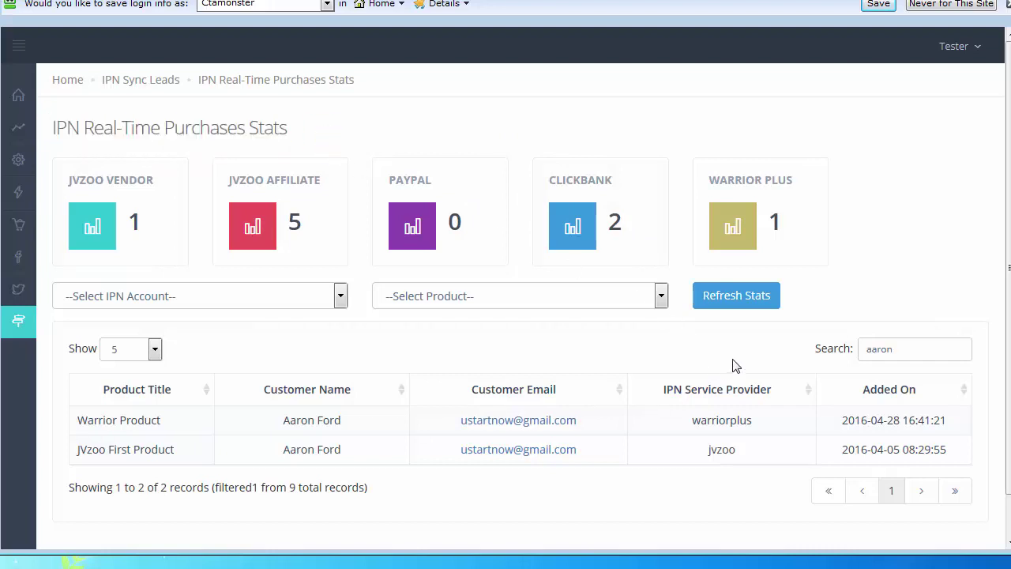